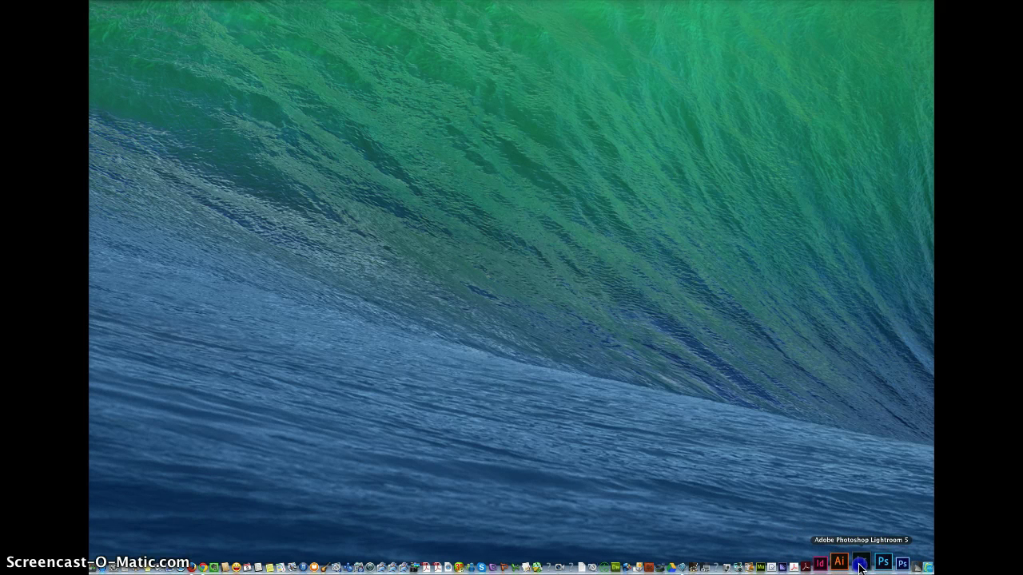
# Step: Launch Lightroom 5 with the 552-photo Military Ball April 2014 collection showing in the Library
pyautogui.click(859, 565)
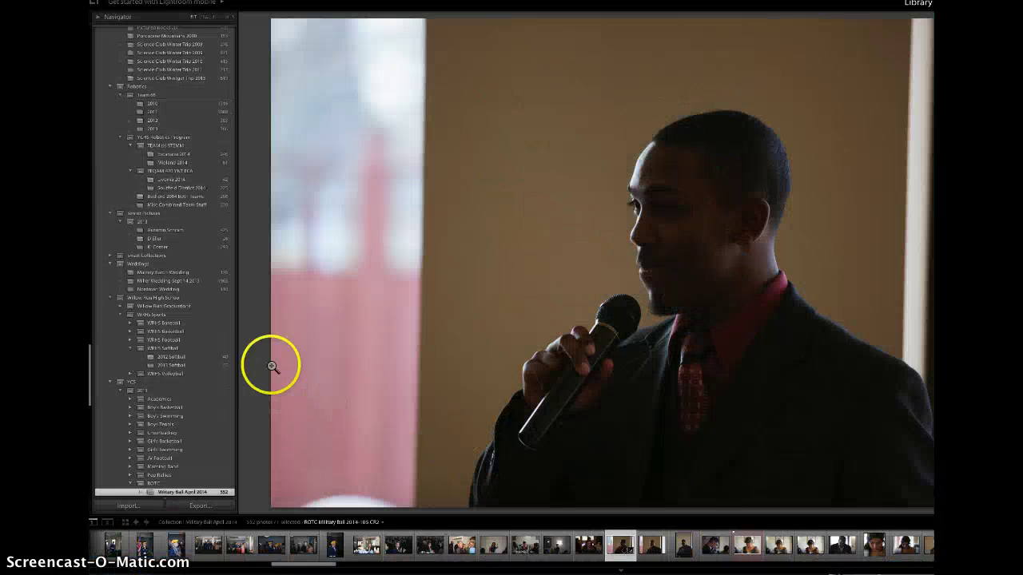
pyautogui.scroll(-4, 200, 322)
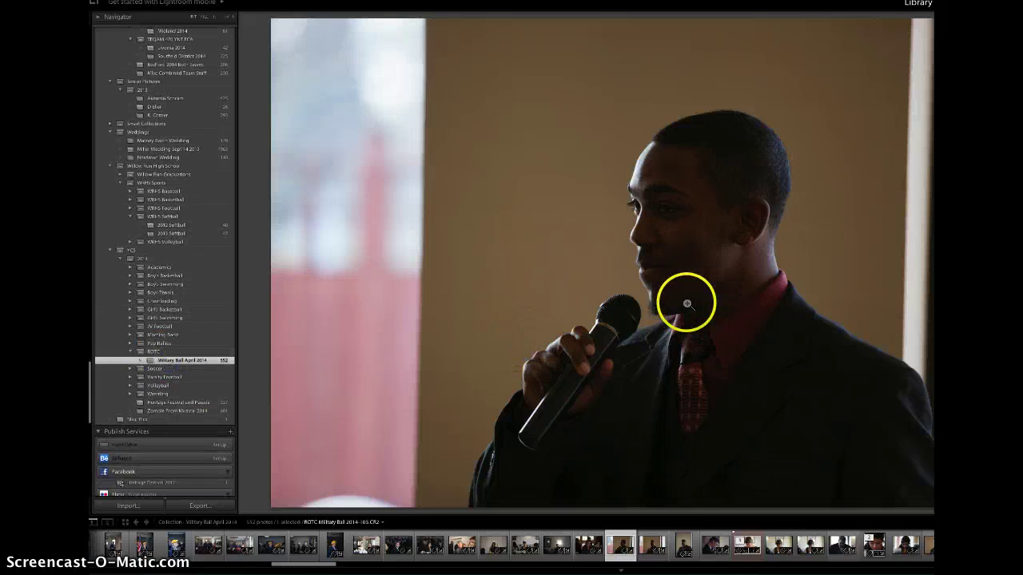
# Step: Switch the Military Ball collection to thumbnail Grid view and scroll through the photos
pyautogui.click(573, 270)
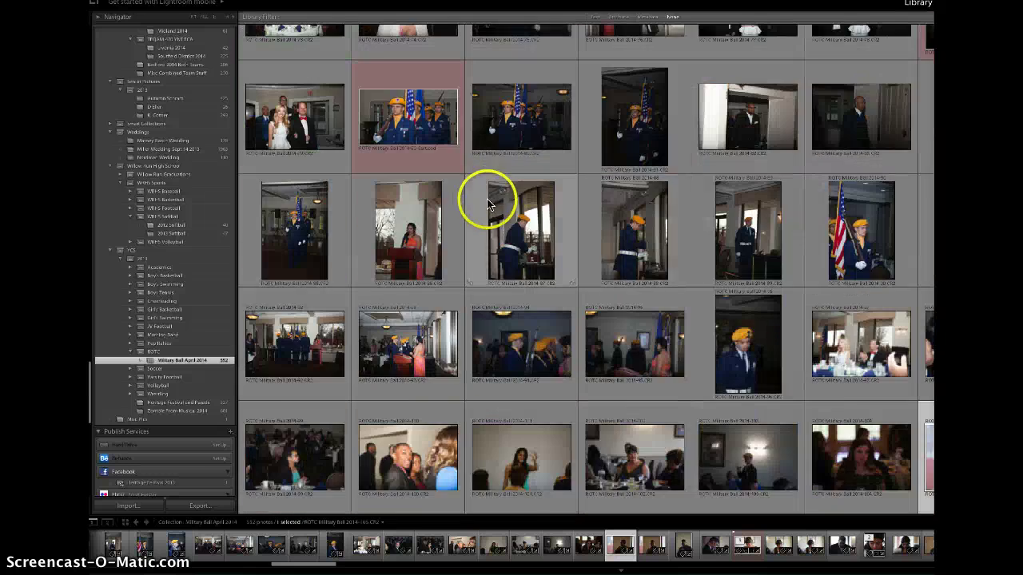
pyautogui.scroll(1, 513, 200)
pyautogui.scroll(-8, 513, 200)
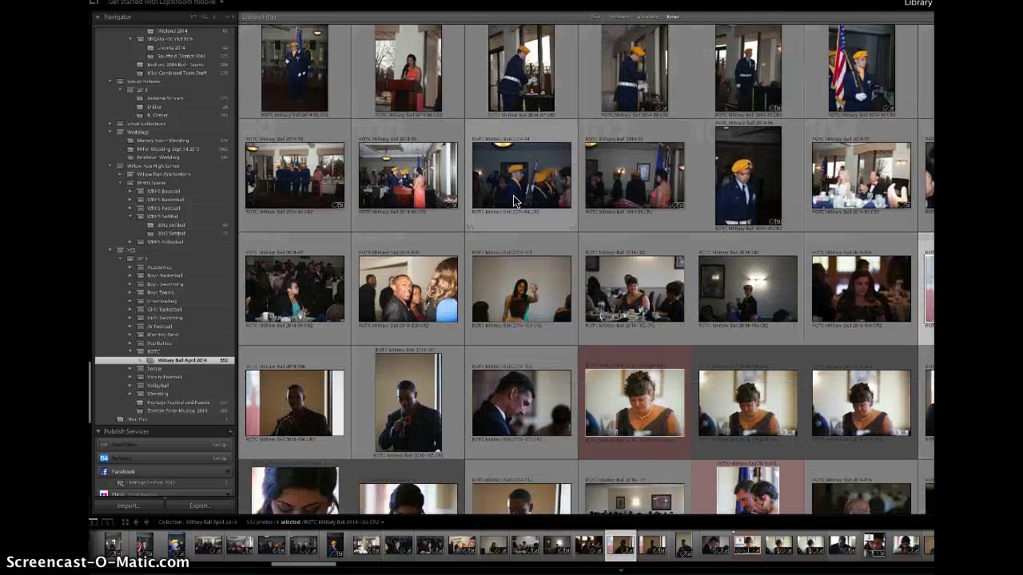
pyautogui.scroll(2, 513, 201)
pyautogui.scroll(1, 513, 200)
pyautogui.scroll(-1, 513, 199)
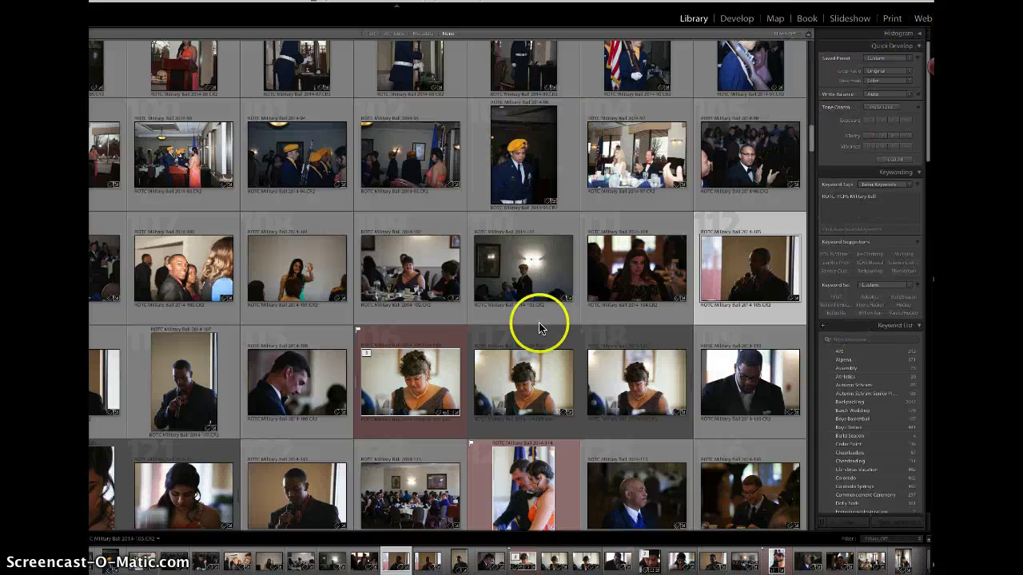
pyautogui.scroll(5, 368, 165)
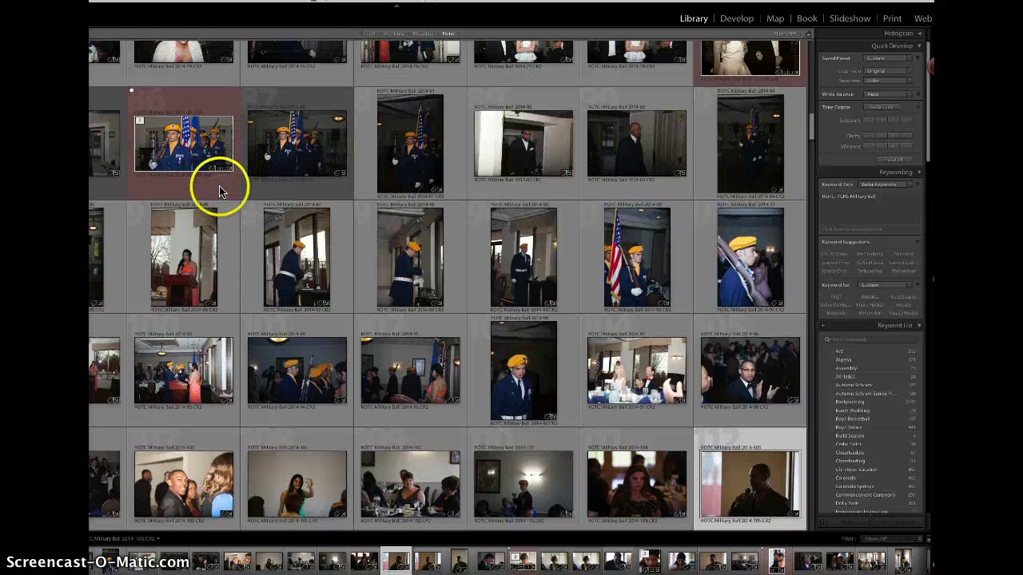
pyautogui.scroll(2, 220, 192)
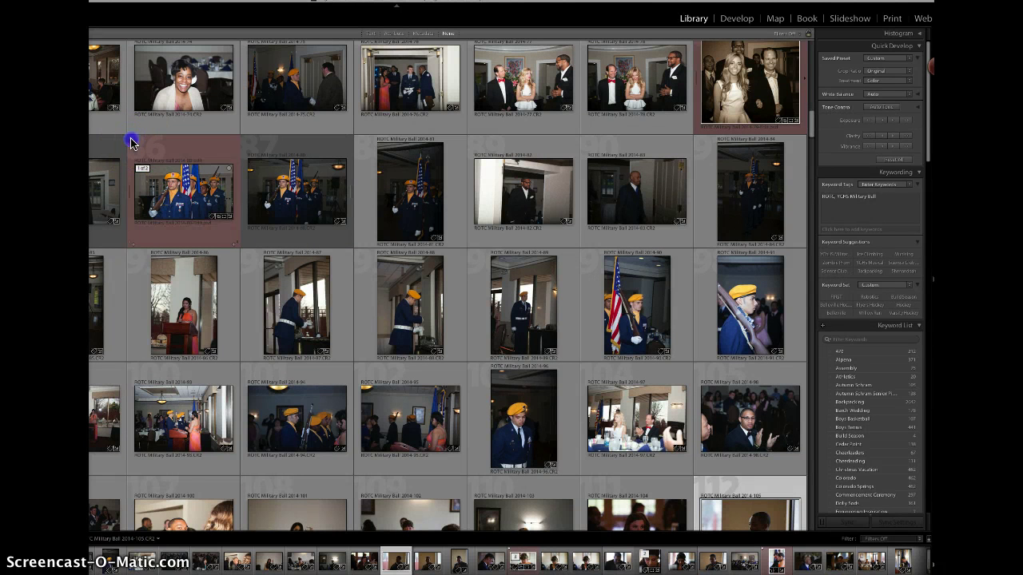
pyautogui.click(390, 34)
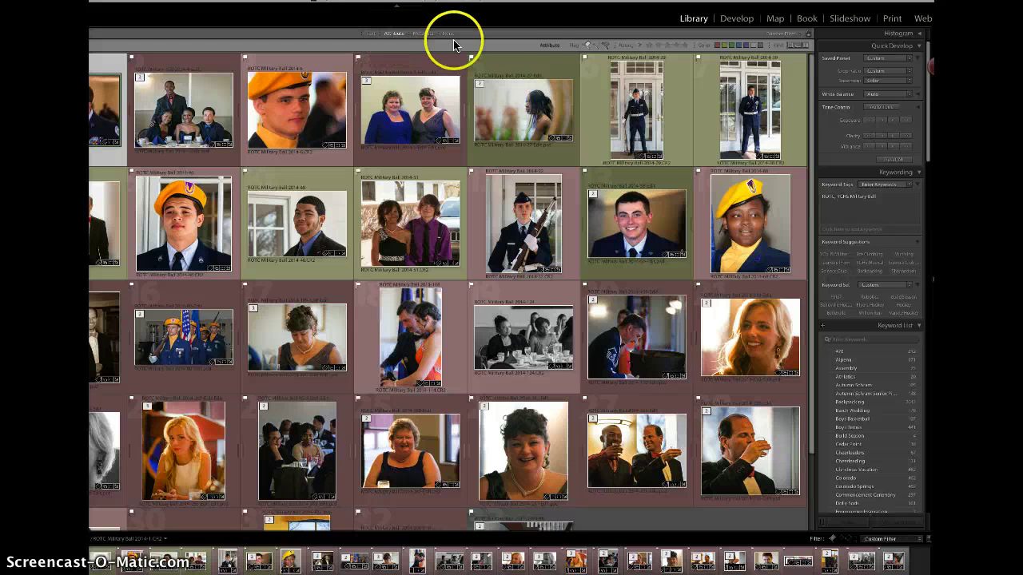
pyautogui.click(586, 47)
pyautogui.click(586, 46)
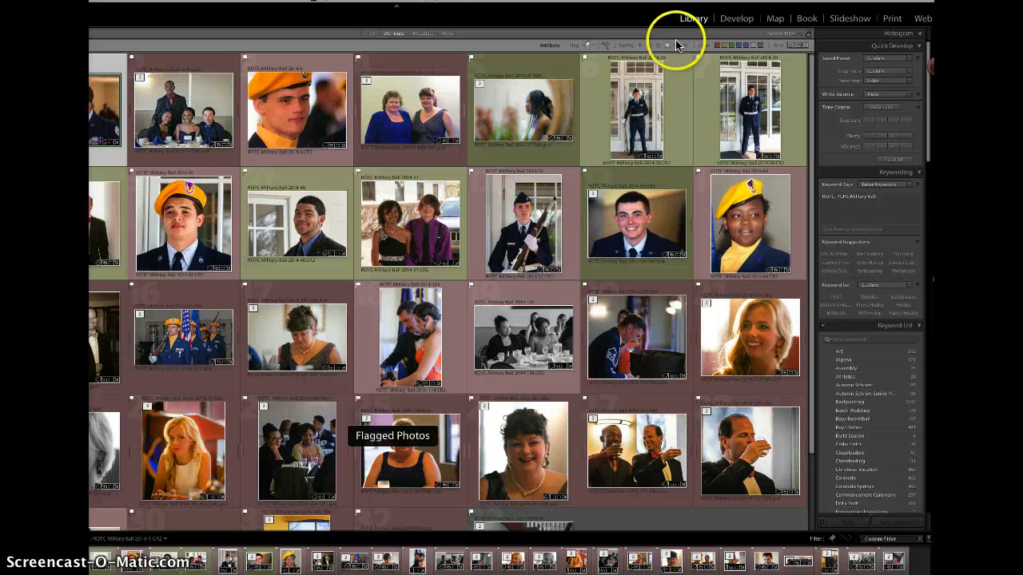
pyautogui.click(716, 46)
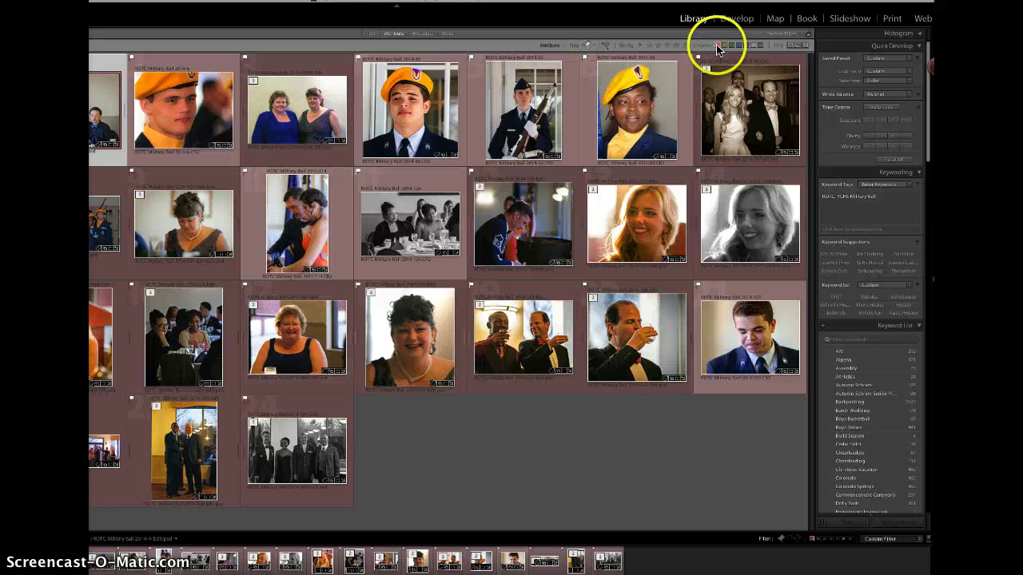
pyautogui.click(582, 45)
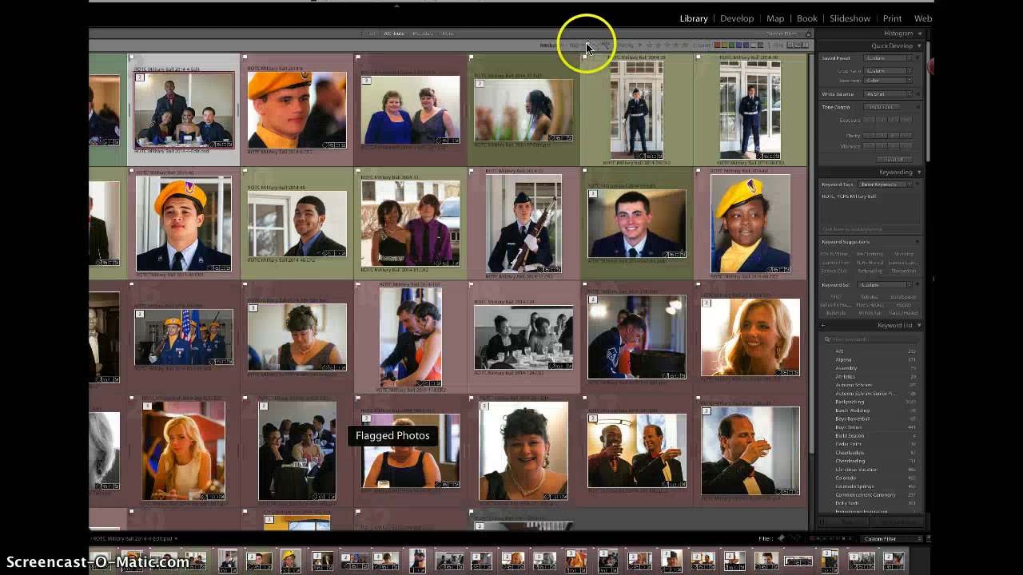
pyautogui.click(582, 46)
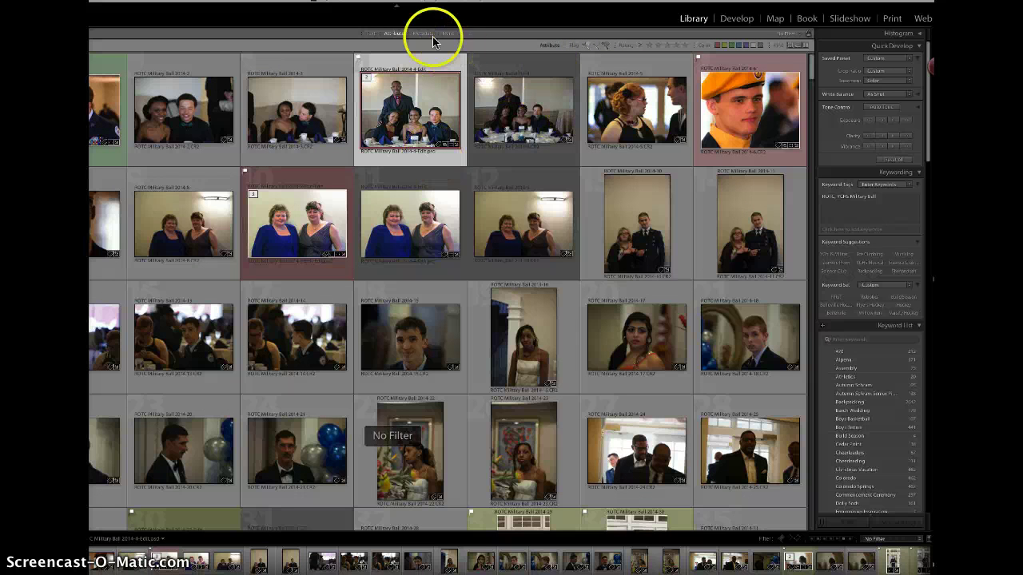
# Step: Hide the attribute filter, scroll the grid and open the microphone photo in Loupe view
pyautogui.click(396, 36)
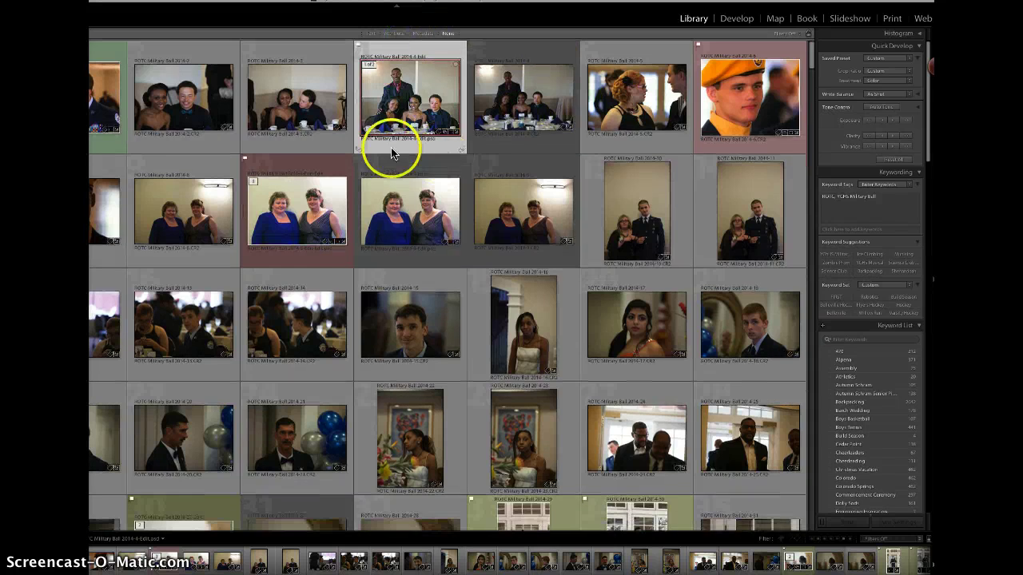
pyautogui.scroll(-1, 398, 206)
pyautogui.scroll(-10, 398, 206)
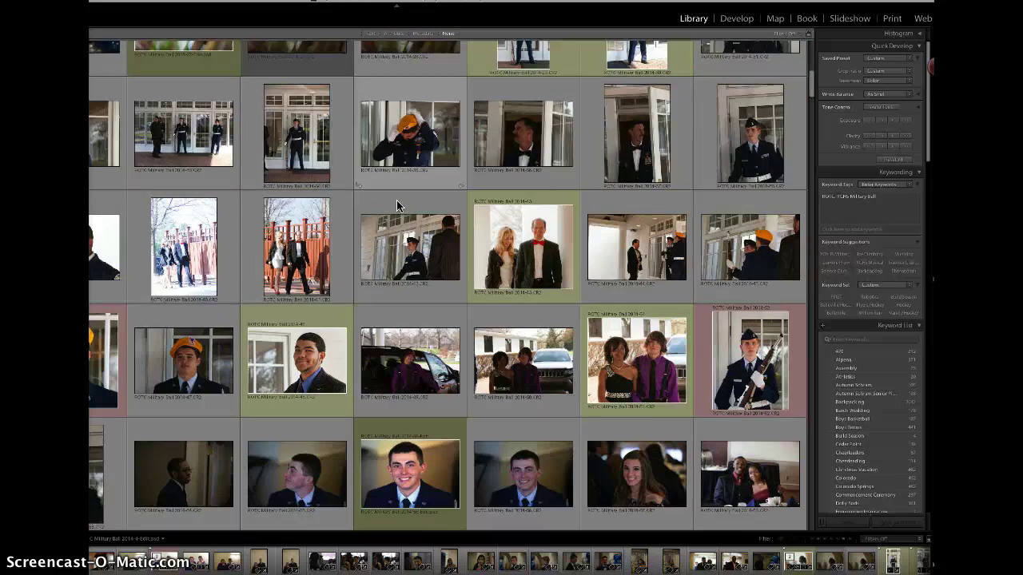
pyautogui.scroll(-2, 396, 206)
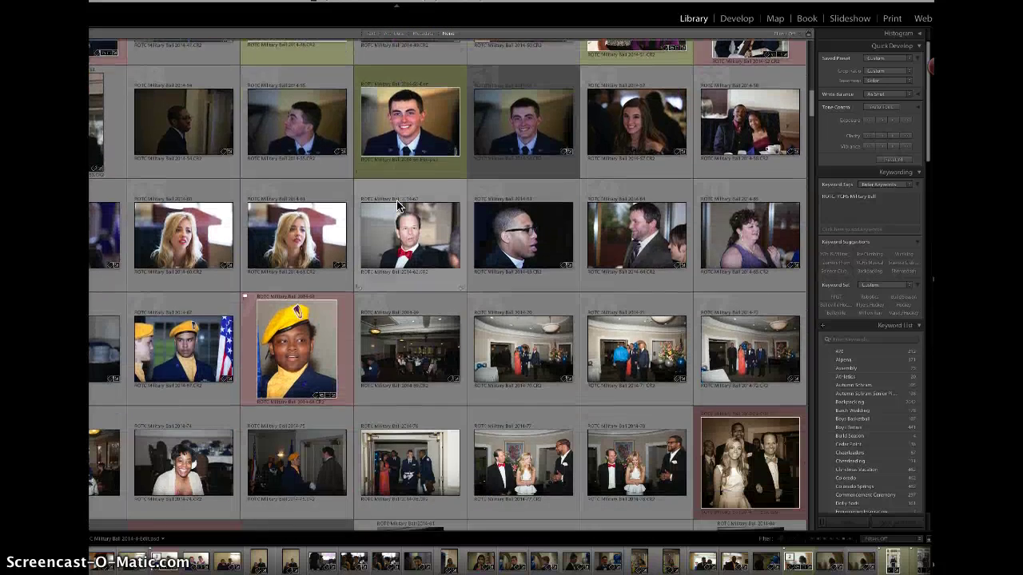
pyautogui.scroll(-6, 398, 206)
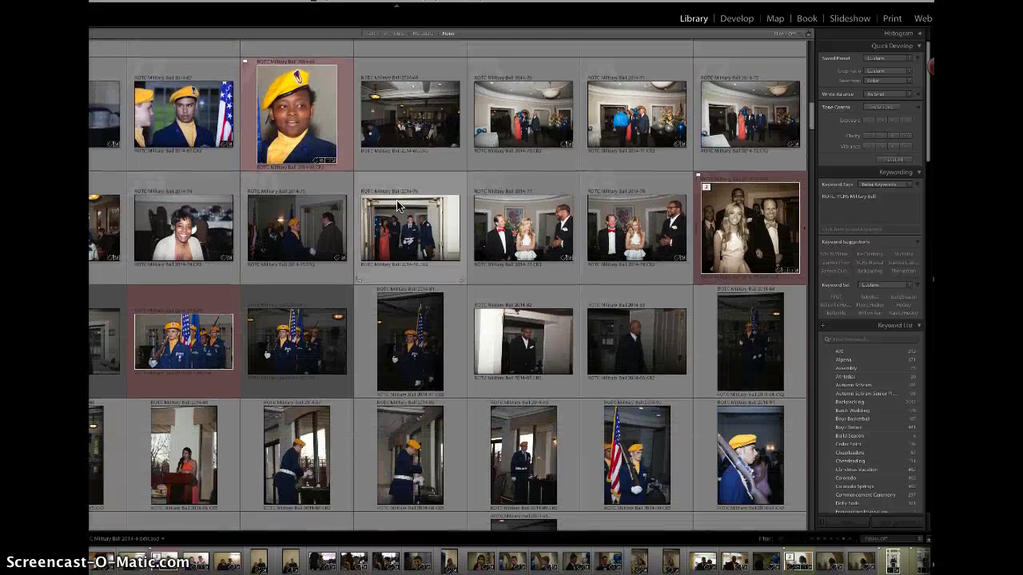
pyautogui.scroll(-4, 397, 206)
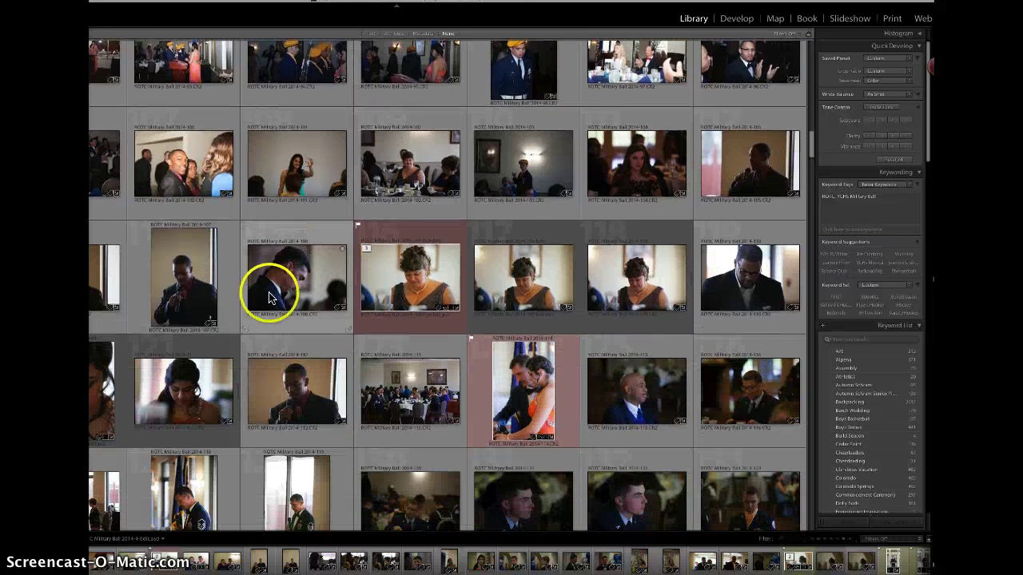
pyautogui.doubleClick(182, 275)
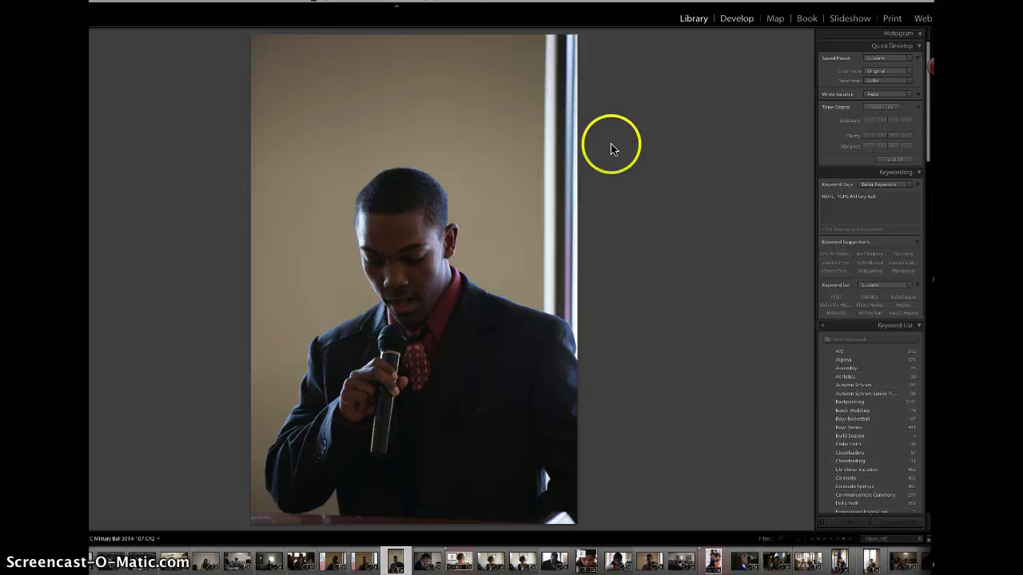
# Step: Bring the microphone photo into the Develop module for editing
pyautogui.click(732, 22)
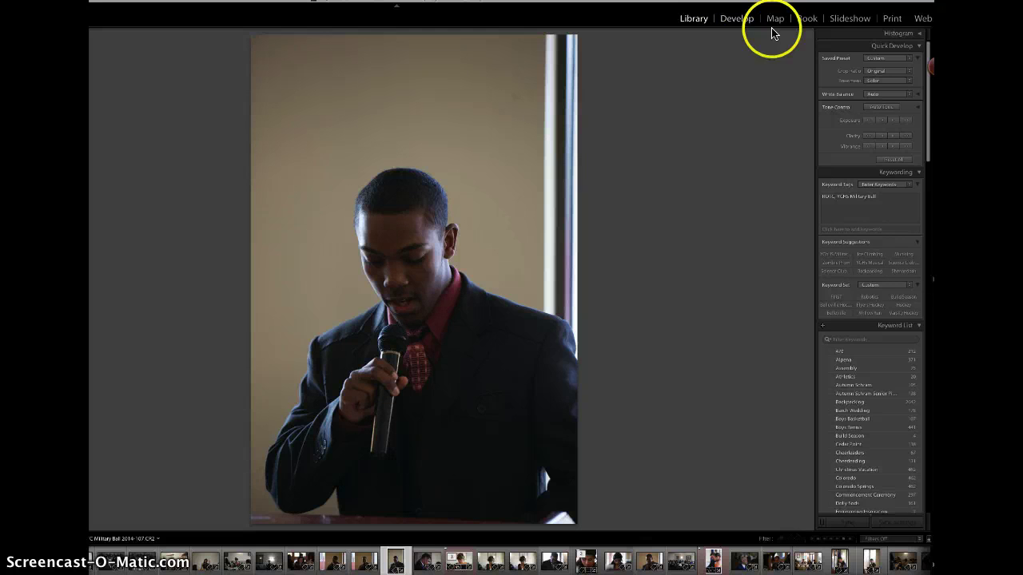
pyautogui.click(731, 19)
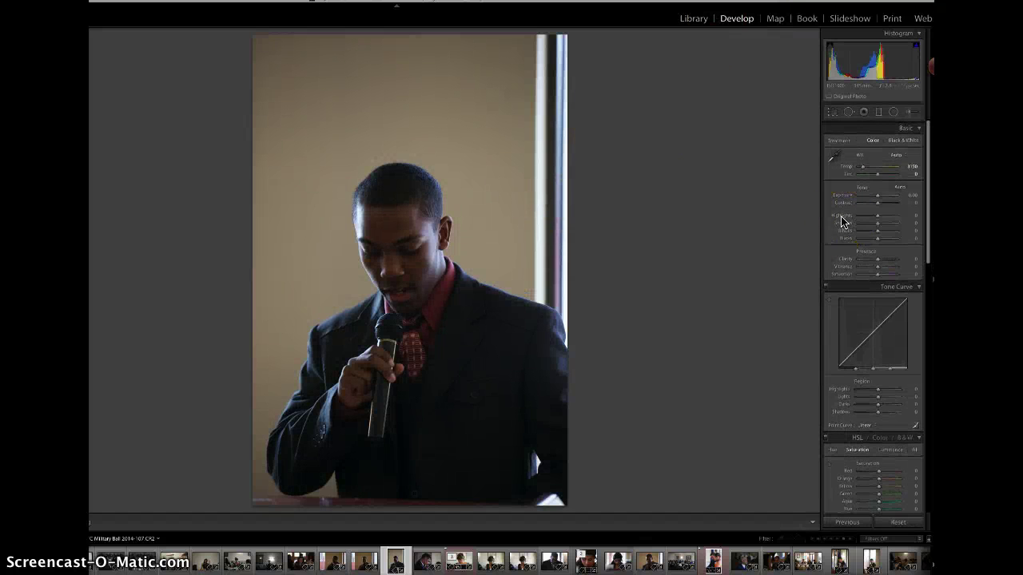
pyautogui.scroll(-2, 838, 223)
pyautogui.scroll(-5, 841, 222)
pyautogui.scroll(8, 840, 222)
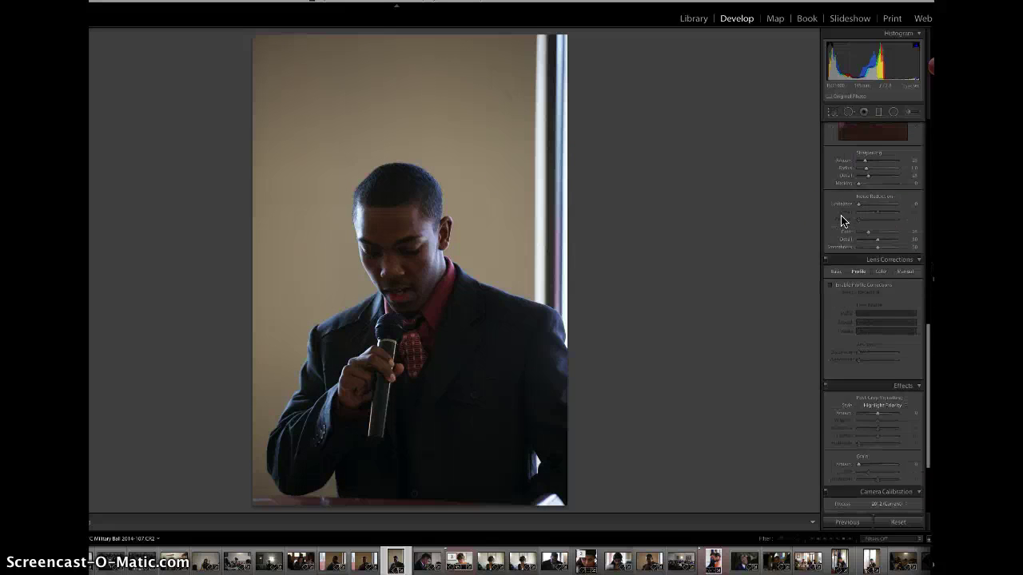
pyautogui.scroll(-1, 841, 223)
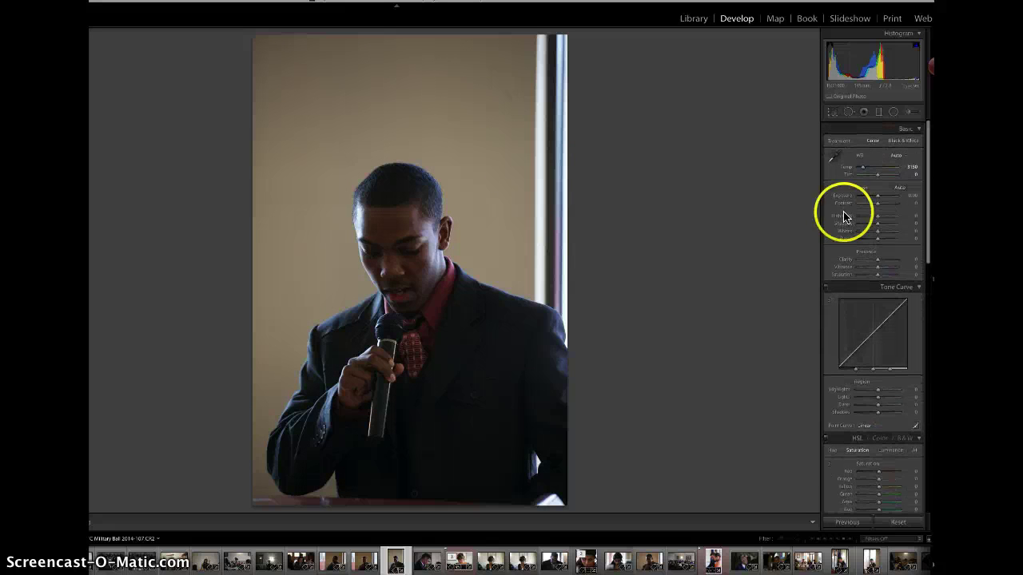
# Step: Set the white balance to Auto, bringing temperature to 3150
pyautogui.click(883, 138)
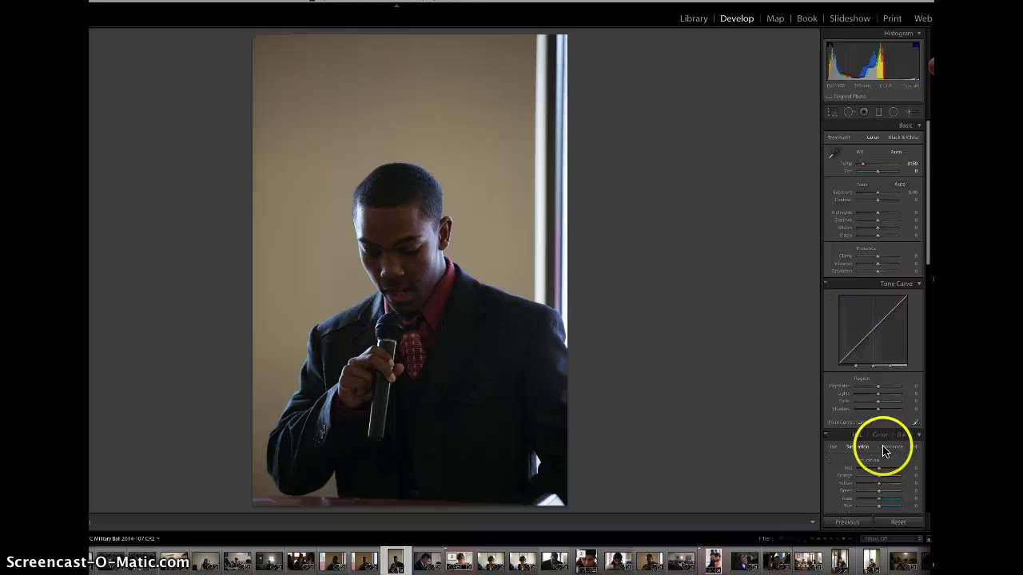
pyautogui.click(898, 153)
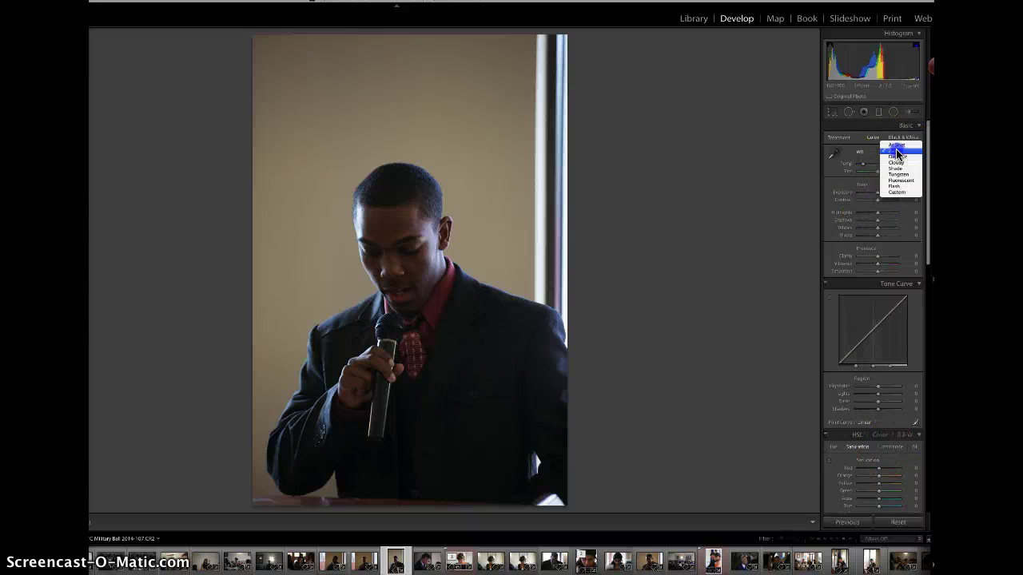
pyautogui.click(895, 151)
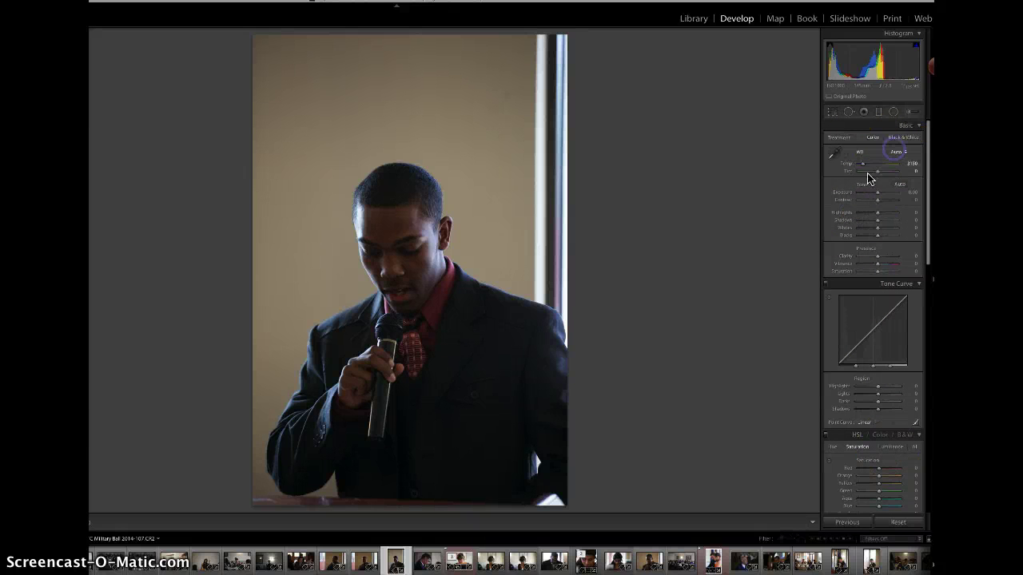
# Step: Apply Auto tone, lower Highlights, set Clarity to about -16 and tone-curve Lights to about +34
pyautogui.click(900, 187)
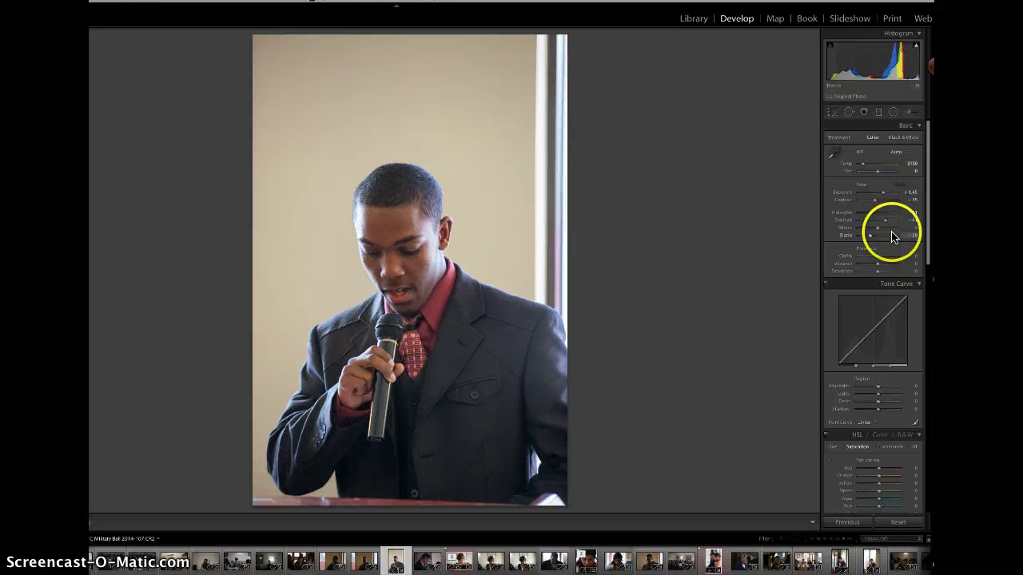
pyautogui.moveTo(867, 214)
pyautogui.mouseDown()
pyautogui.moveTo(847, 213)
pyautogui.moveTo(859, 214)
pyautogui.mouseUp()
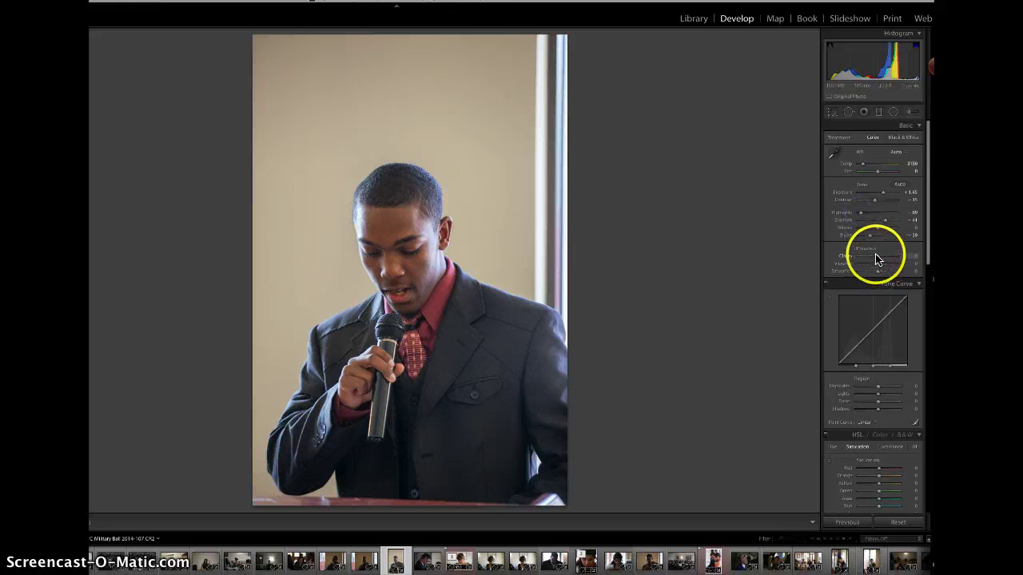
pyautogui.moveTo(875, 258)
pyautogui.mouseDown()
pyautogui.moveTo(856, 255)
pyautogui.moveTo(897, 257)
pyautogui.moveTo(877, 256)
pyautogui.mouseUp()
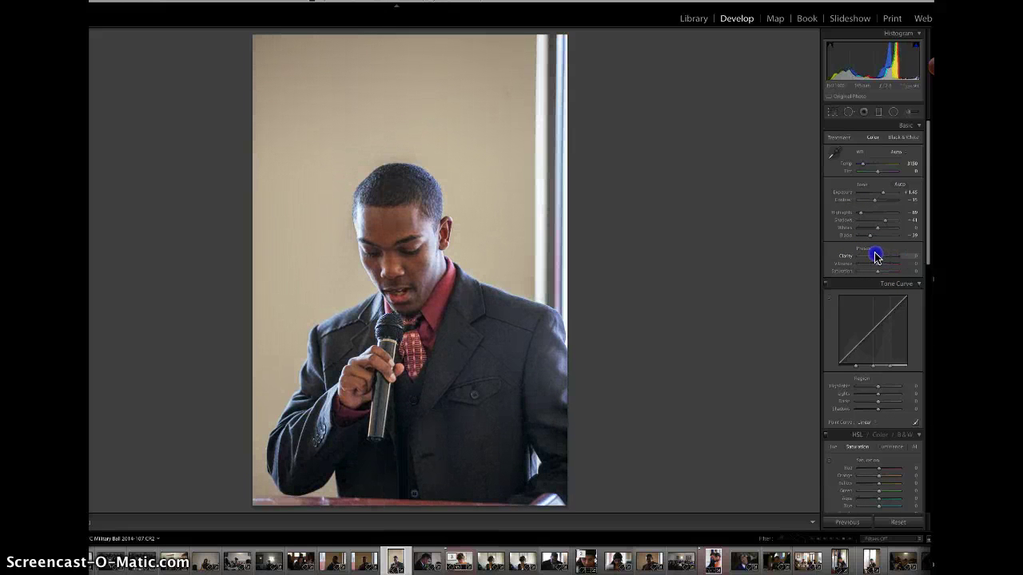
pyautogui.moveTo(876, 256); pyautogui.dragTo(871, 256)
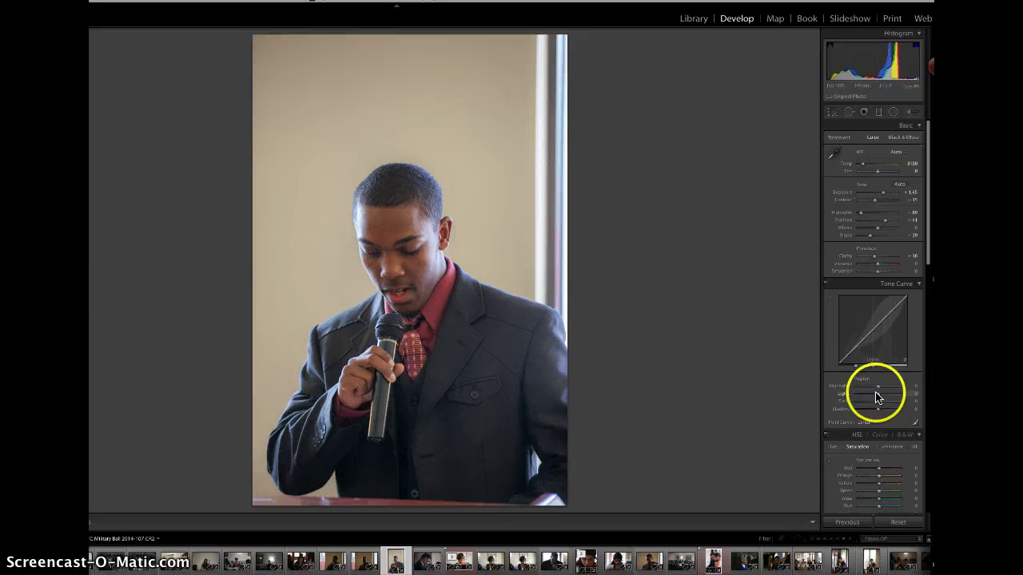
pyautogui.moveTo(875, 394); pyautogui.dragTo(883, 394)
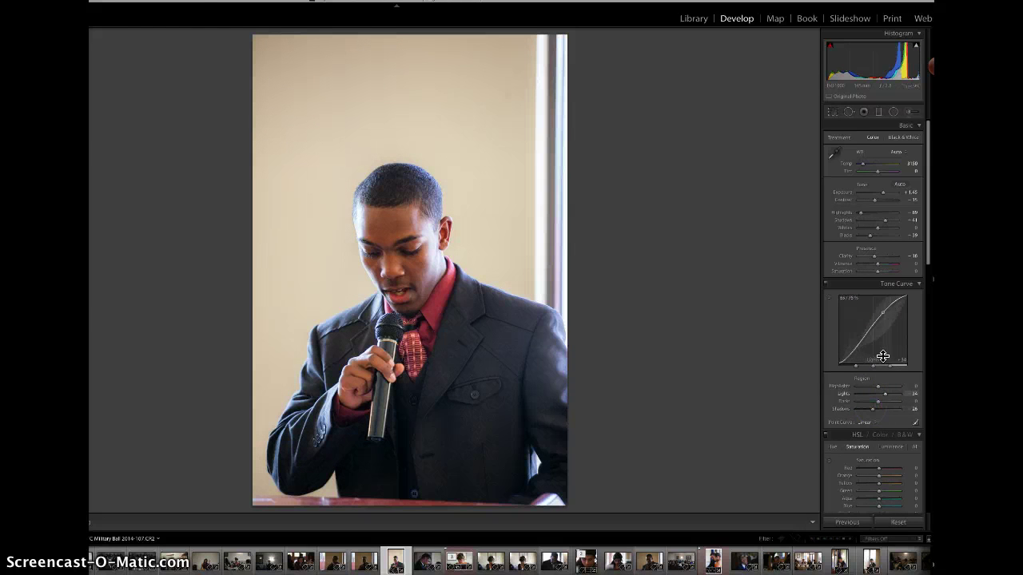
# Step: Raise Noise Reduction Luminance to about 16 in the Detail panel and check the preview
pyautogui.scroll(-3, 867, 271)
pyautogui.scroll(-7, 854, 276)
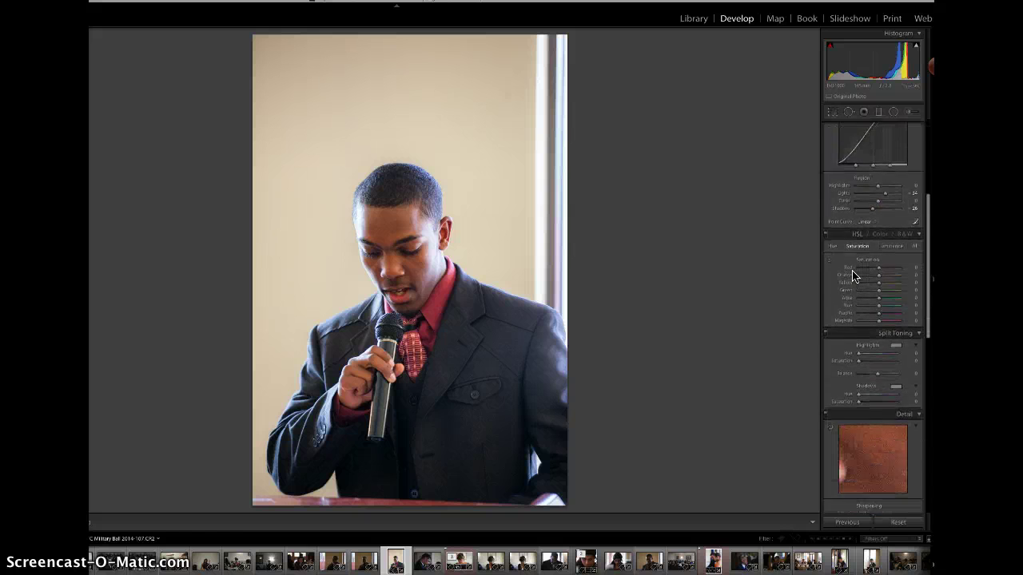
pyautogui.moveTo(851, 338); pyautogui.dragTo(871, 411)
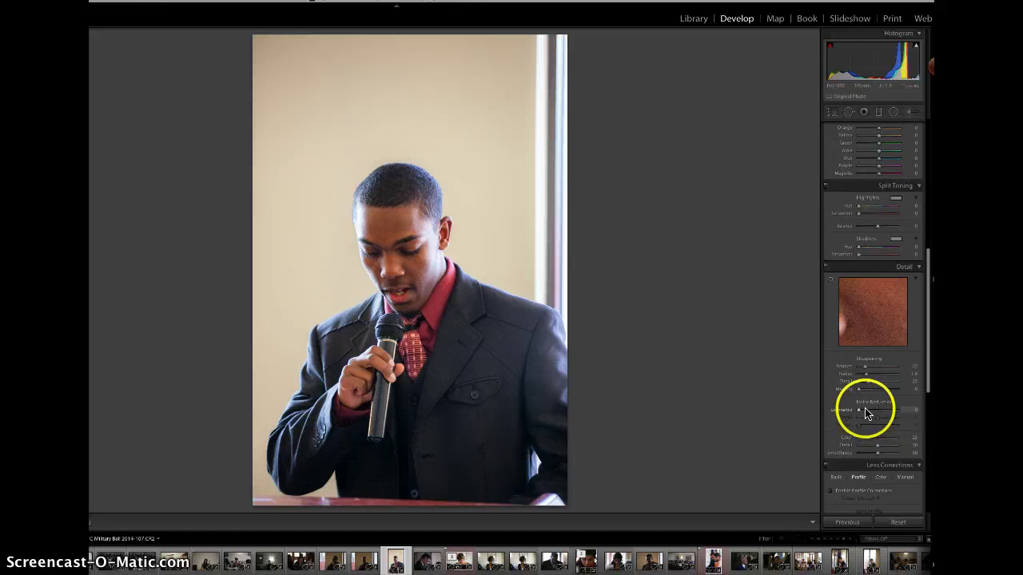
pyautogui.click(868, 312)
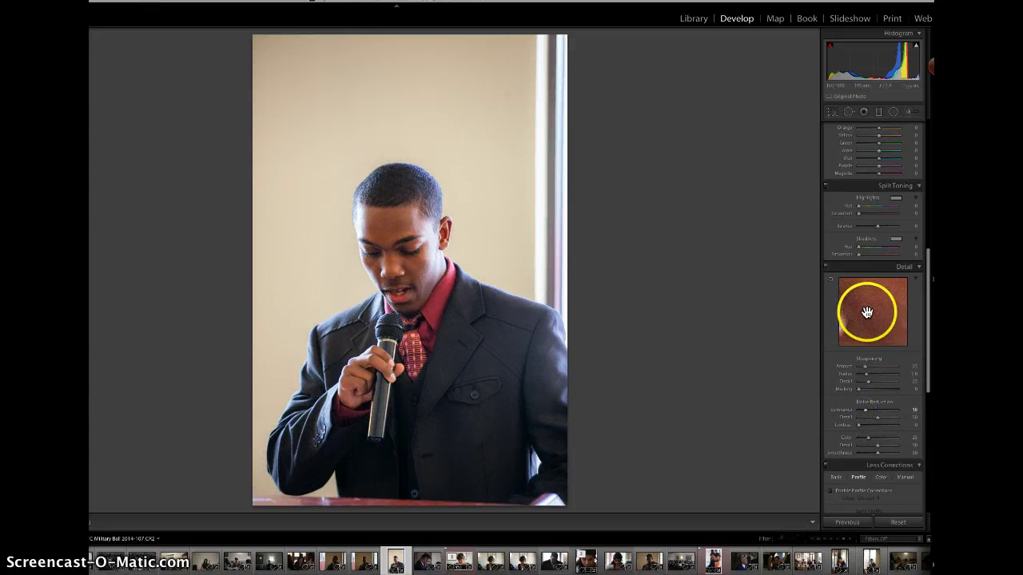
pyautogui.scroll(10, 856, 227)
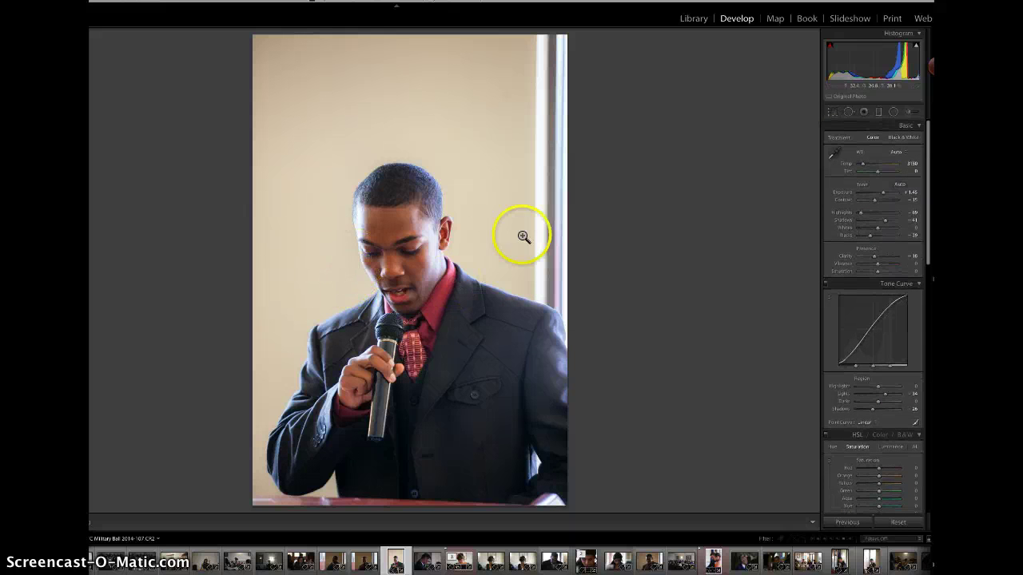
# Step: Crop the top edge down toward his head, reposition the photo and apply the crop
pyautogui.click(829, 112)
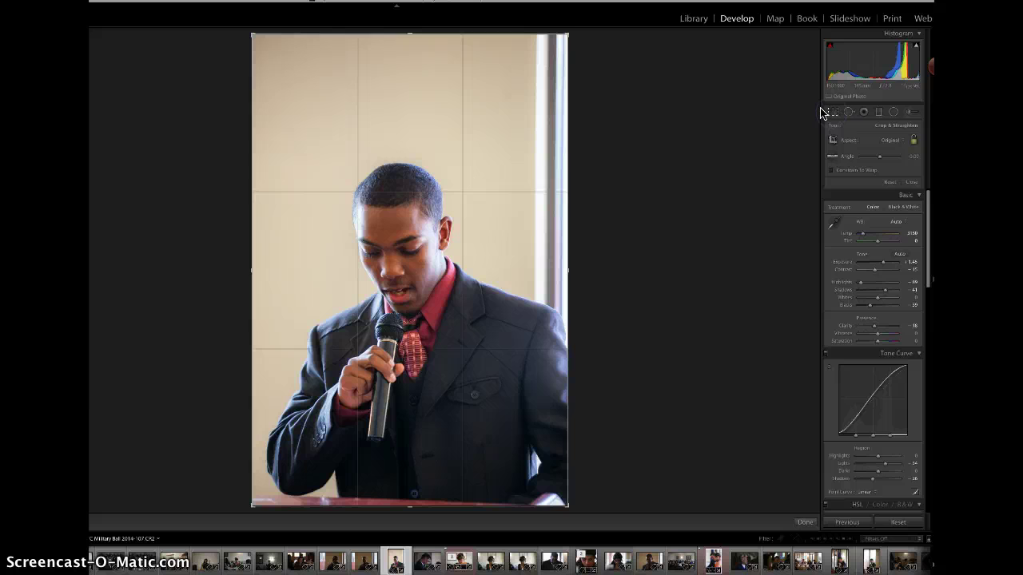
pyautogui.moveTo(530, 36); pyautogui.dragTo(543, 79)
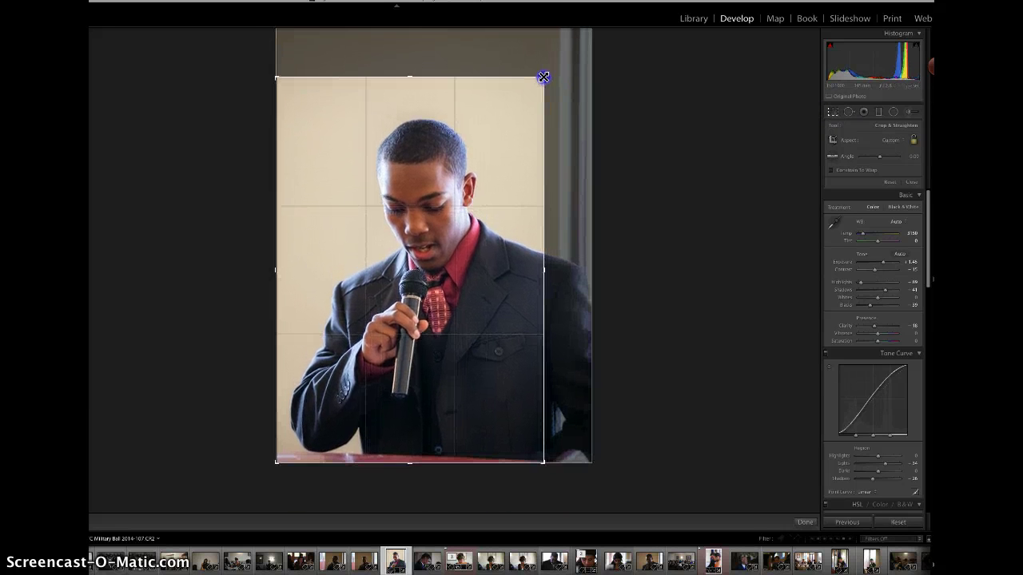
pyautogui.moveTo(485, 156)
pyautogui.mouseDown()
pyautogui.moveTo(474, 155)
pyautogui.moveTo(485, 155)
pyautogui.mouseUp()
pyautogui.press('Return')
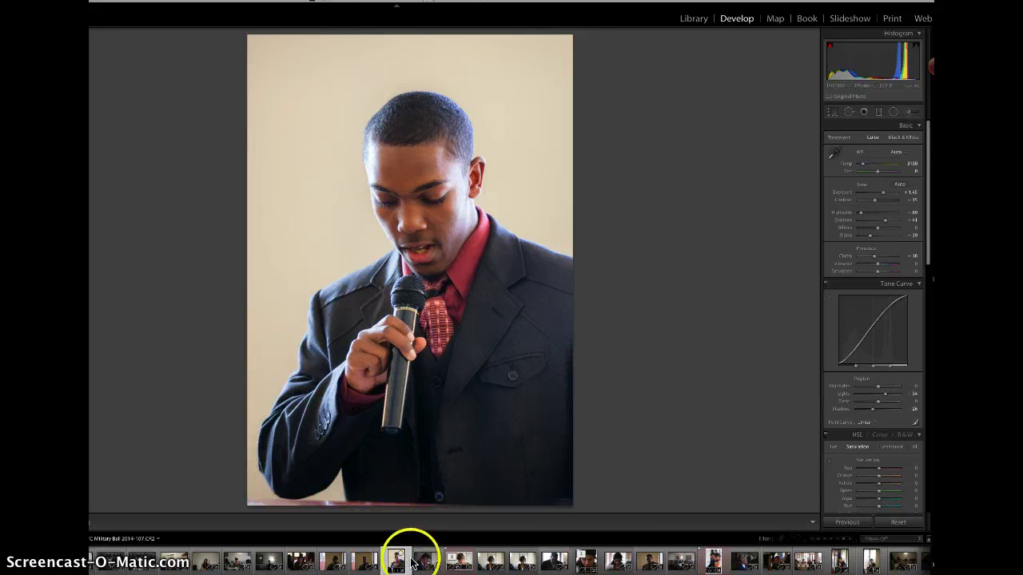
pyautogui.scroll(-3, 877, 436)
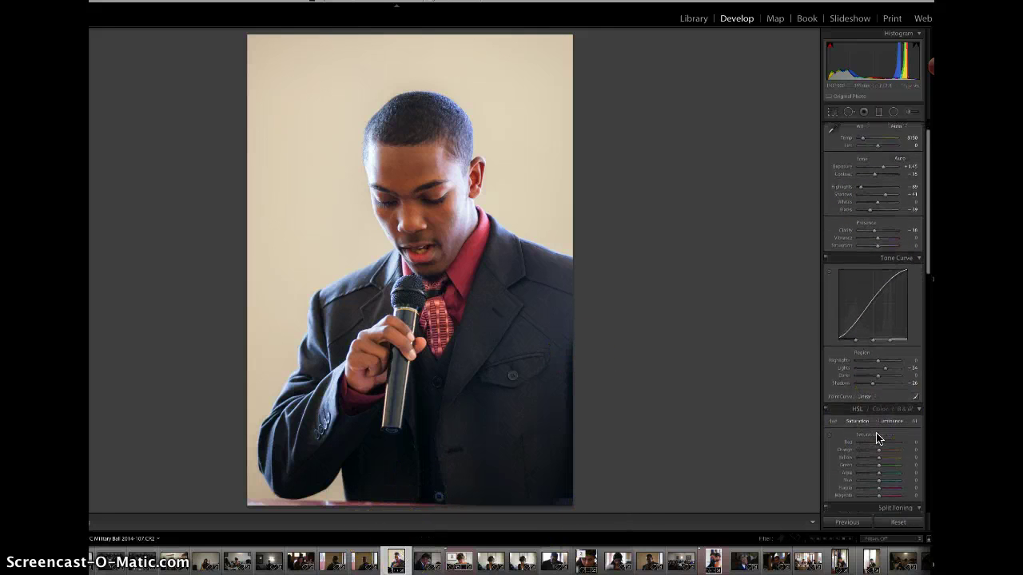
pyautogui.scroll(-5, 876, 436)
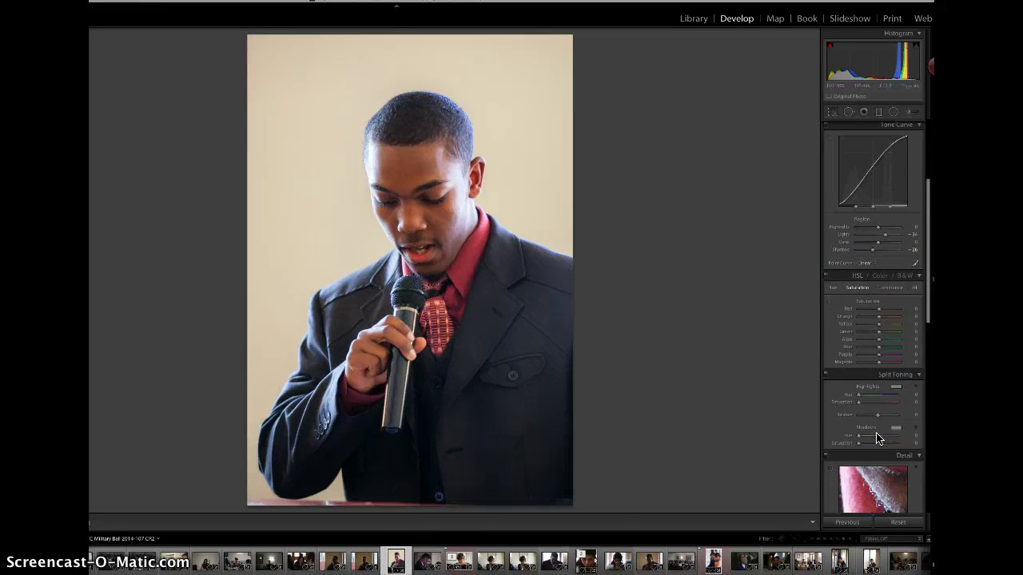
pyautogui.scroll(-3, 876, 436)
pyautogui.scroll(8, 876, 438)
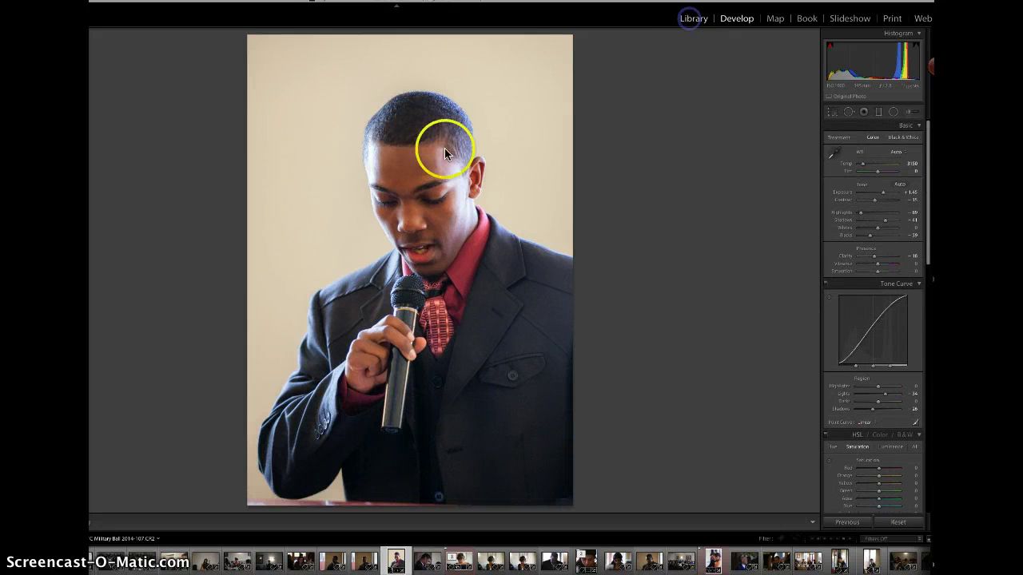
# Step: Return to the Library grid and open the context menu for photo 107
pyautogui.press('g')
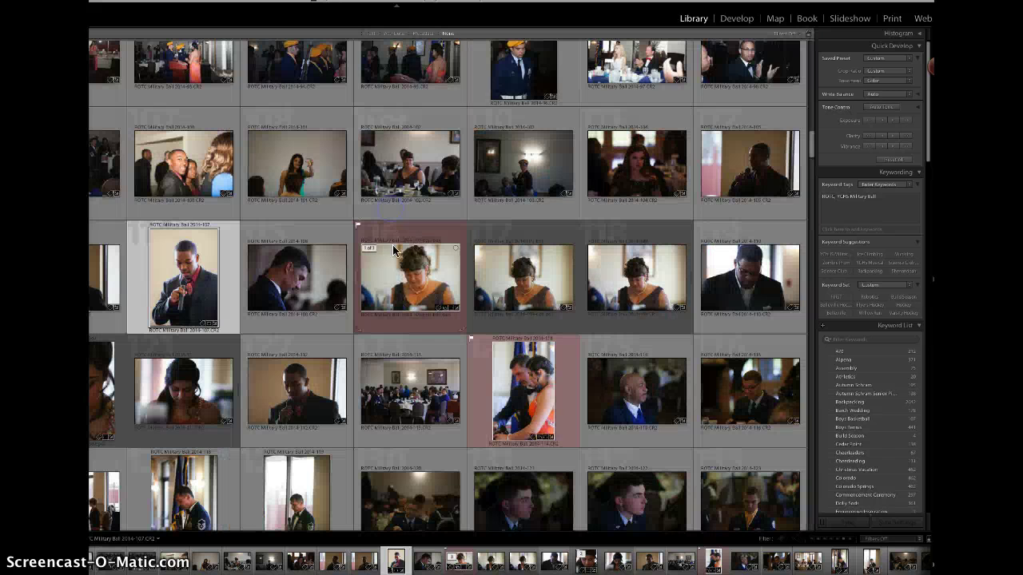
pyautogui.click(183, 279)
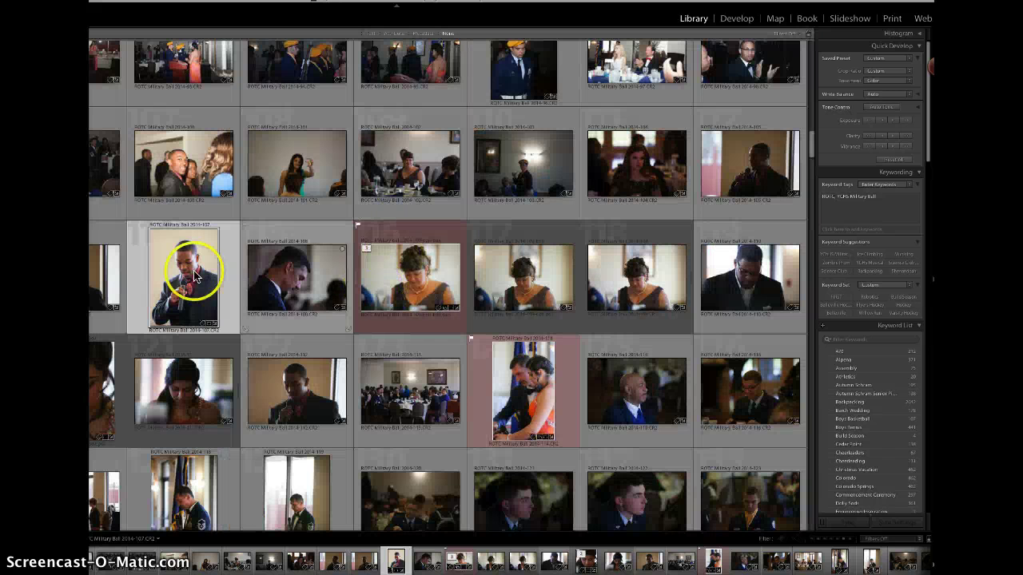
pyautogui.click(136, 252)
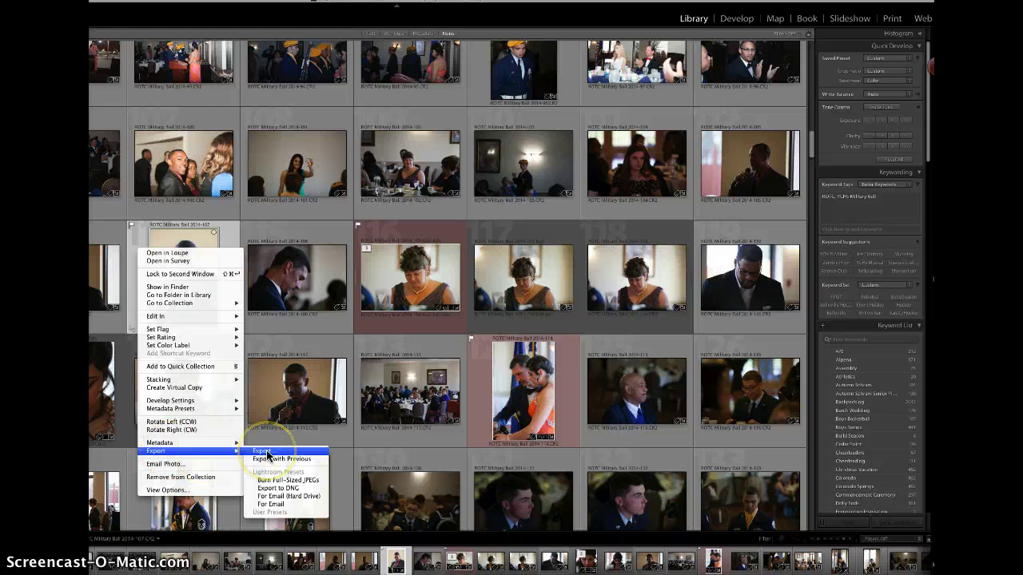
# Step: Export photo 107 as the JPEG 'ROTC Military Ball 2014-107.jpg' to the hard drive
pyautogui.click(268, 455)
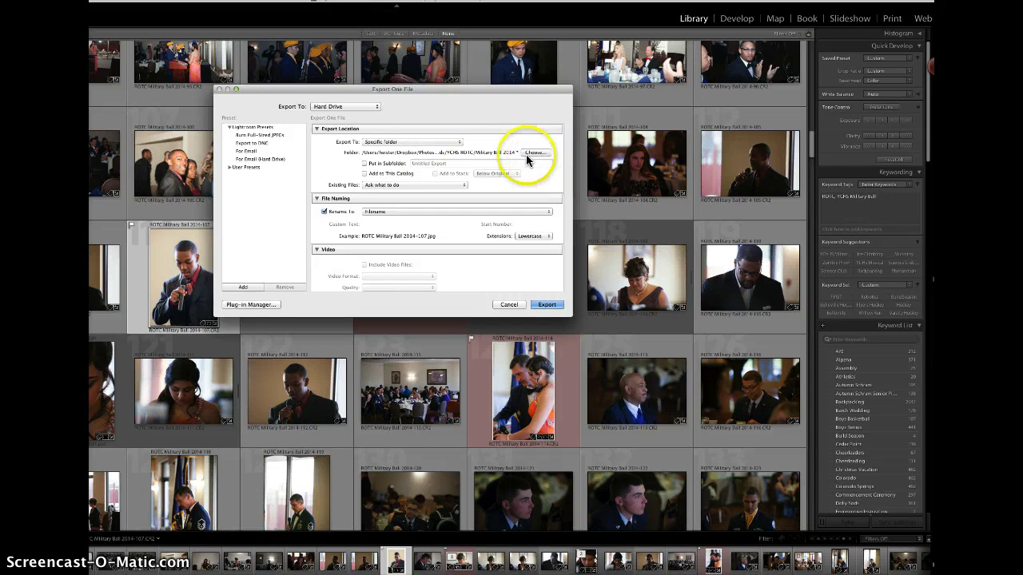
pyautogui.click(547, 304)
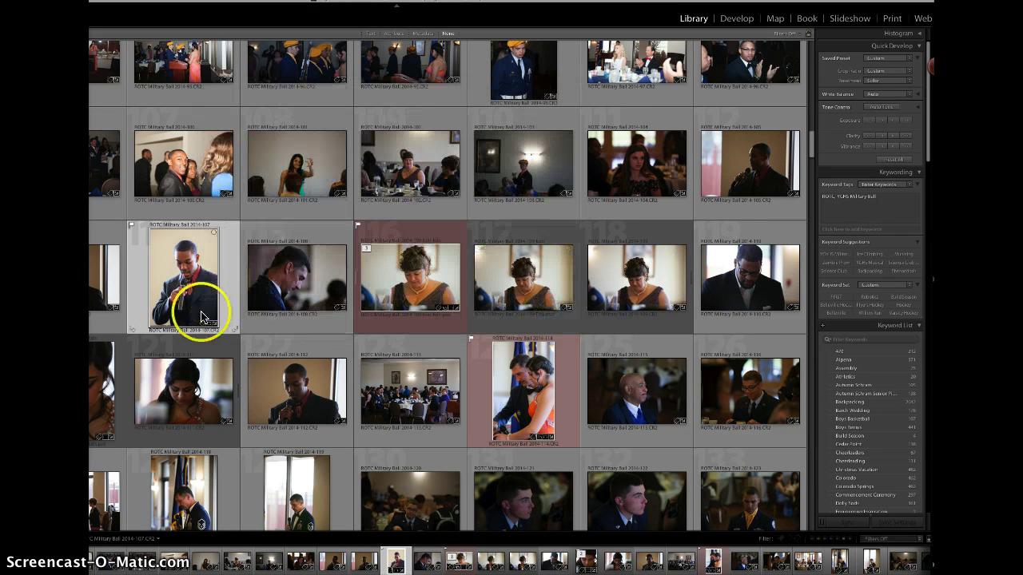
pyautogui.moveTo(199, 313); pyautogui.dragTo(164, 302)
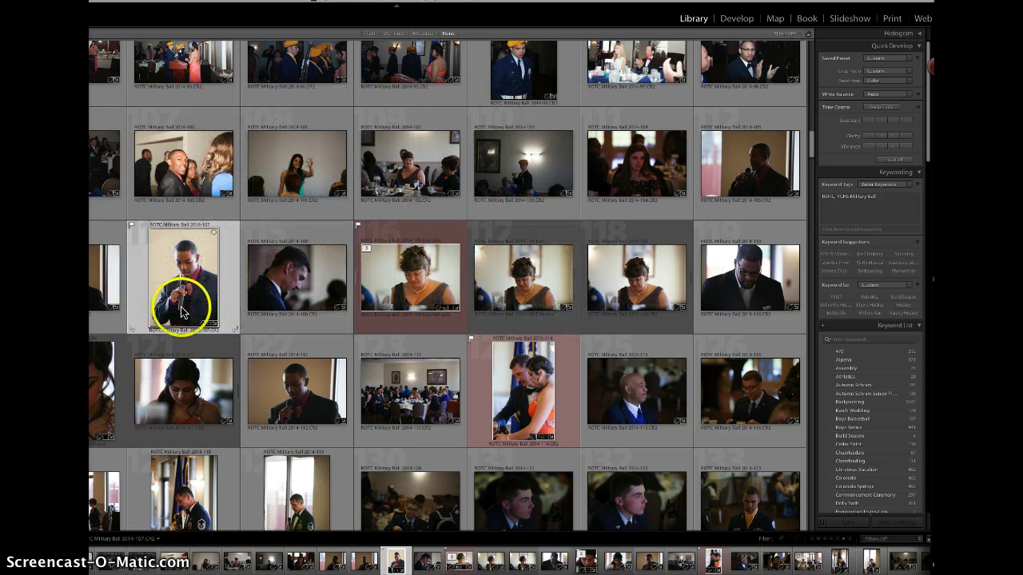